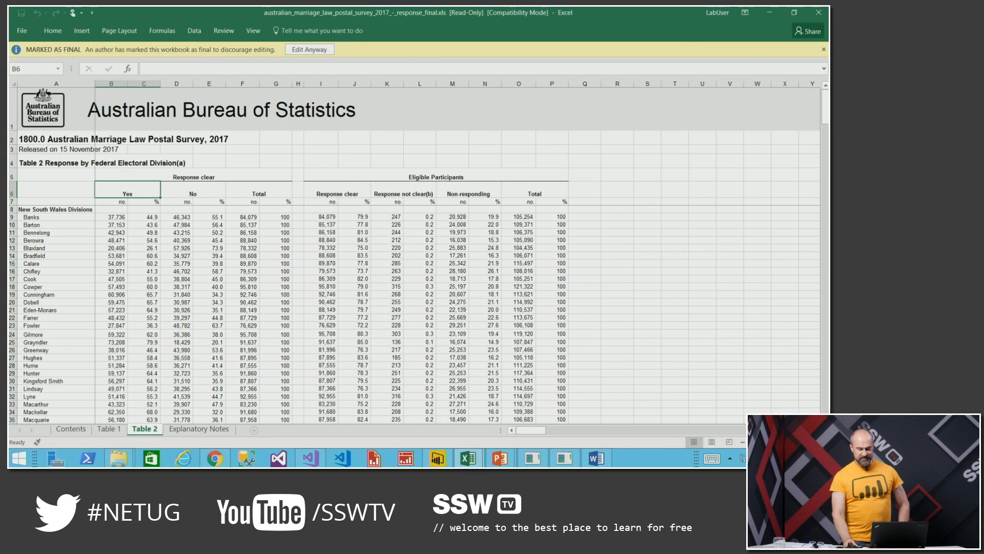
# Step: Examine Table 2 of the response workbook, covering the Yes, No and Total columns and the New South Wales divisions
pyautogui.keyDown('ctrl'); pyautogui.scroll(5, 69, 137); pyautogui.keyUp('ctrl')
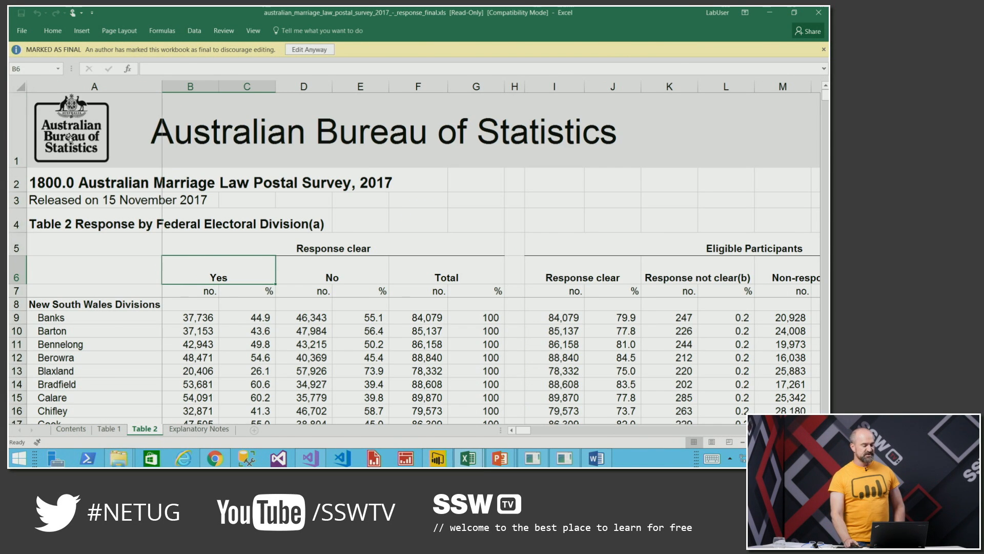
pyautogui.moveTo(190, 274); pyautogui.dragTo(413, 319)
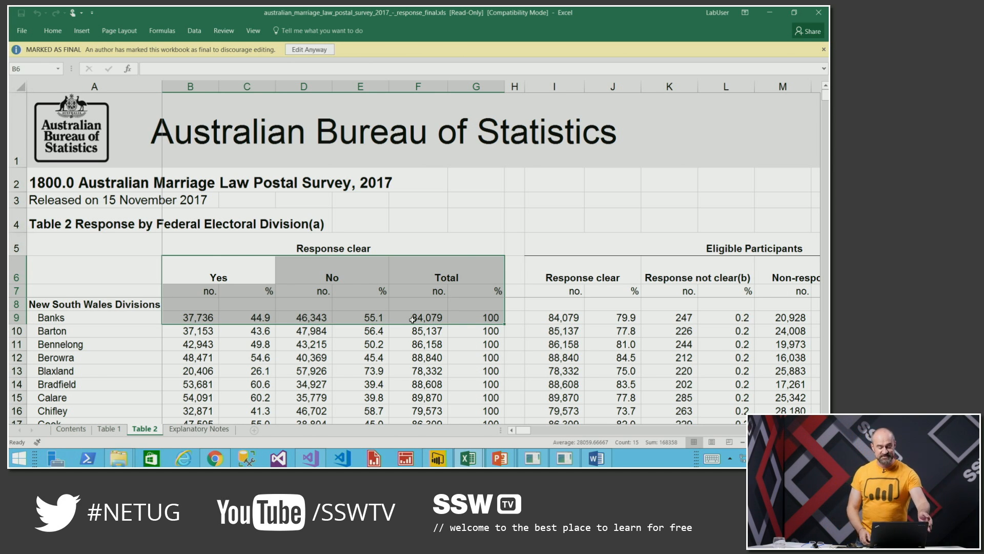
pyautogui.moveTo(515, 463)
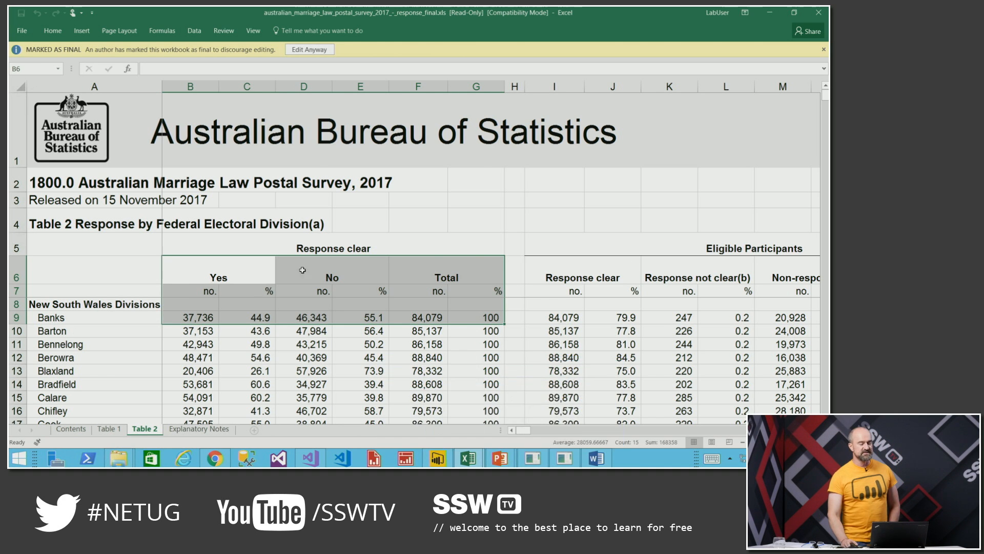
pyautogui.click(272, 265)
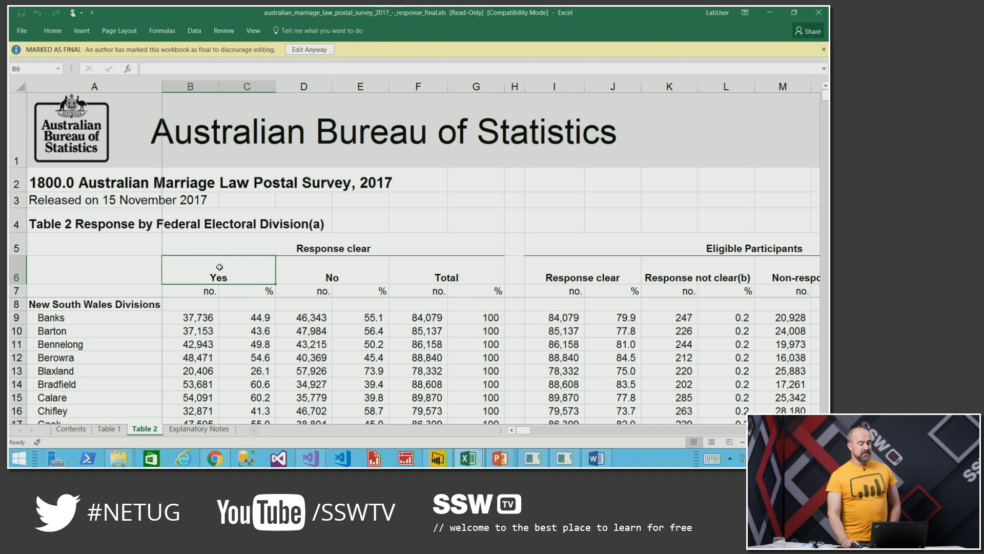
pyautogui.moveTo(220, 268); pyautogui.dragTo(302, 272)
pyautogui.click(64, 304)
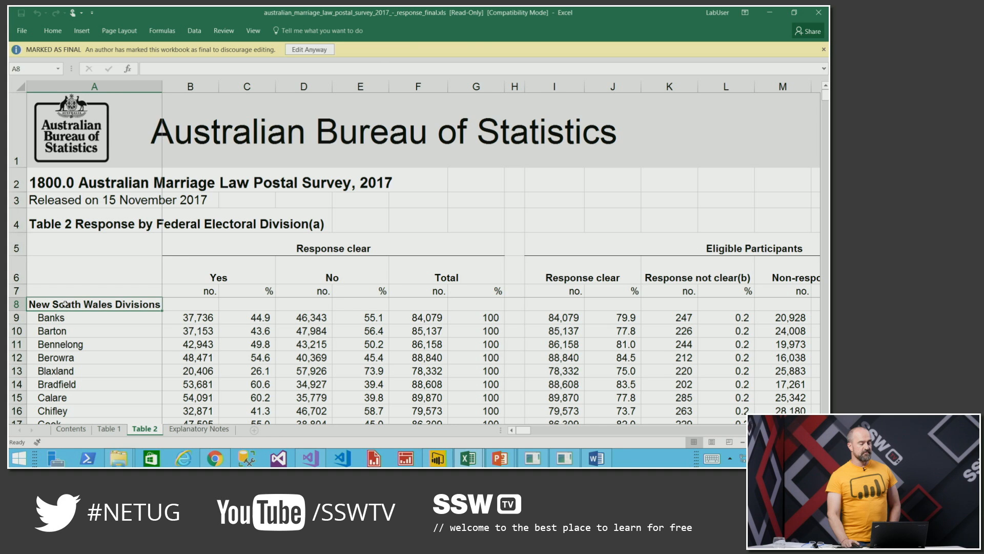
pyautogui.moveTo(62, 328); pyautogui.dragTo(62, 357)
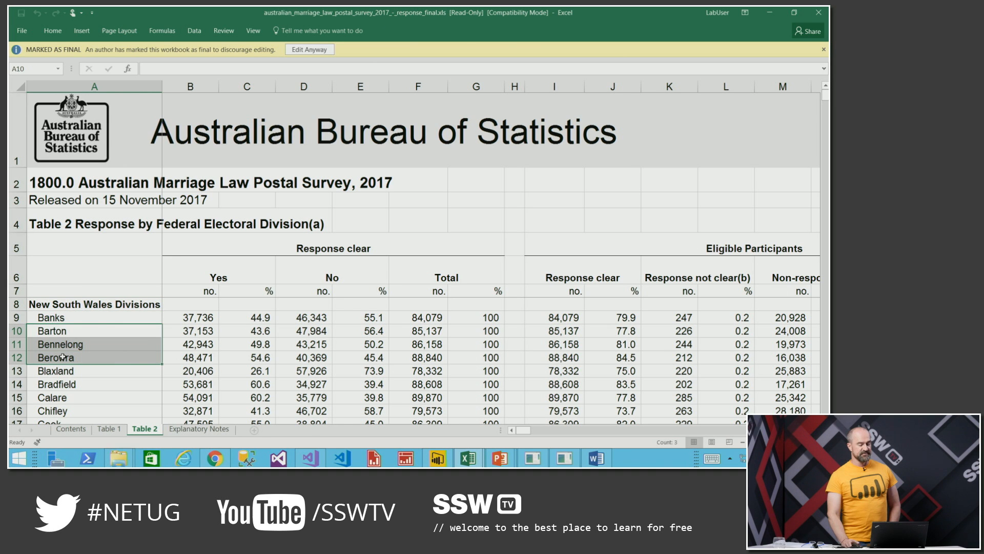
# Step: Switch to the participation workbook and examine the age-group columns and New South Wales rows in Table 3
pyautogui.click(478, 458)
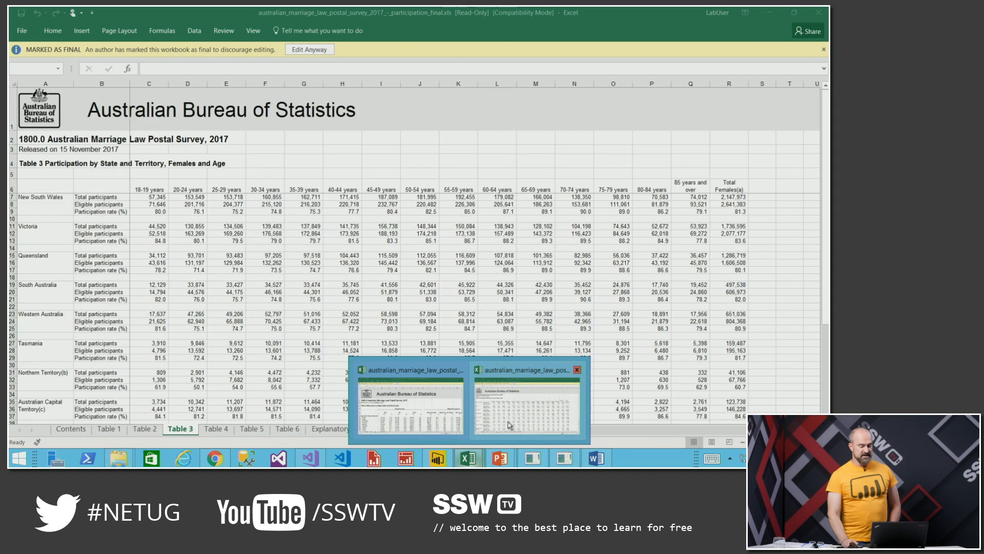
pyautogui.click(509, 424)
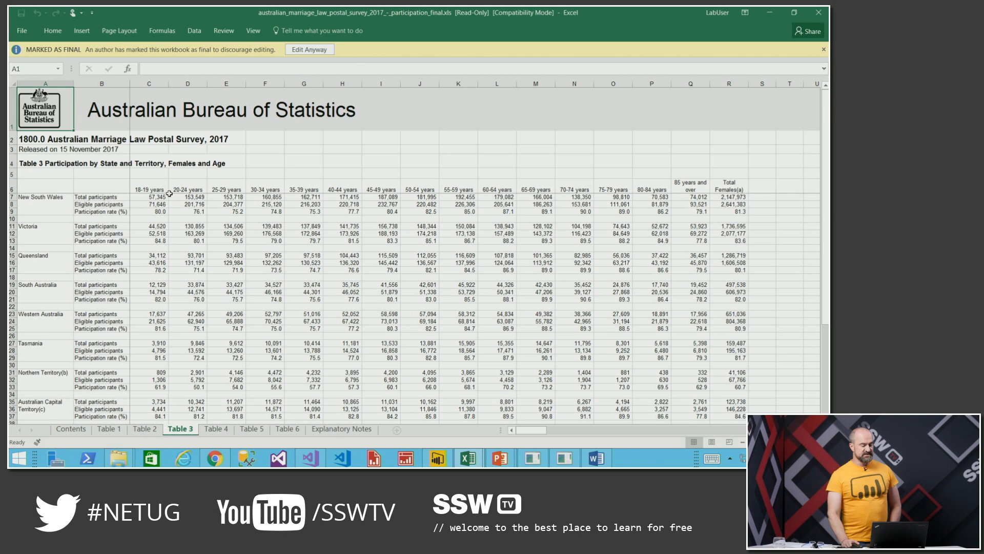
pyautogui.moveTo(155, 194); pyautogui.dragTo(344, 175)
pyautogui.click(46, 205)
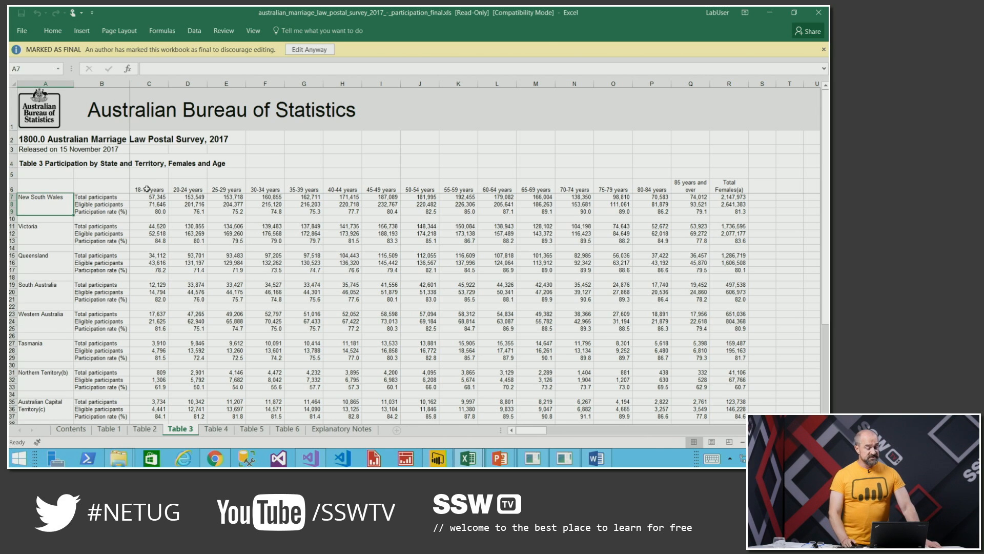
pyautogui.moveTo(147, 195); pyautogui.dragTo(187, 211)
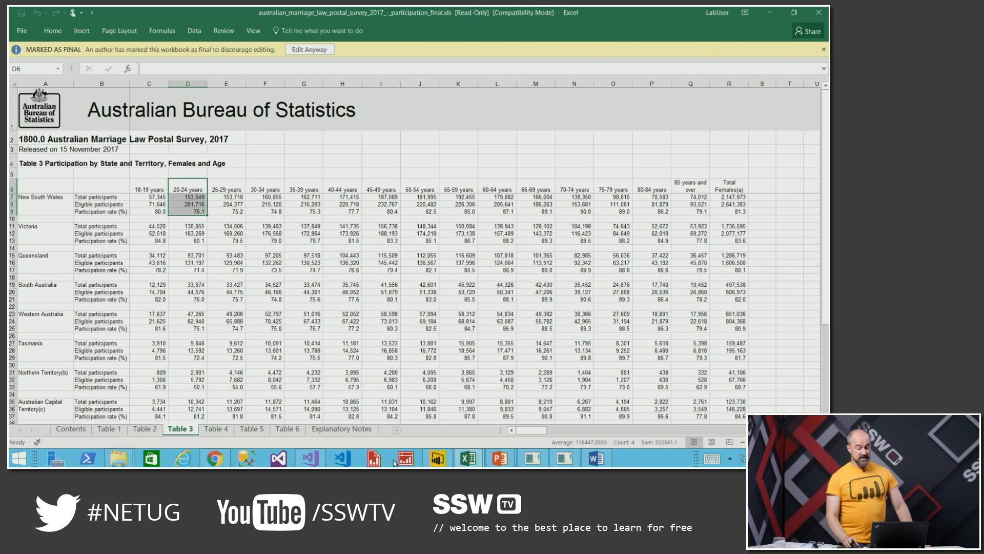
# Step: Switch to Power BI Desktop, open the Query Editor and view the State Participants query
pyautogui.click(438, 458)
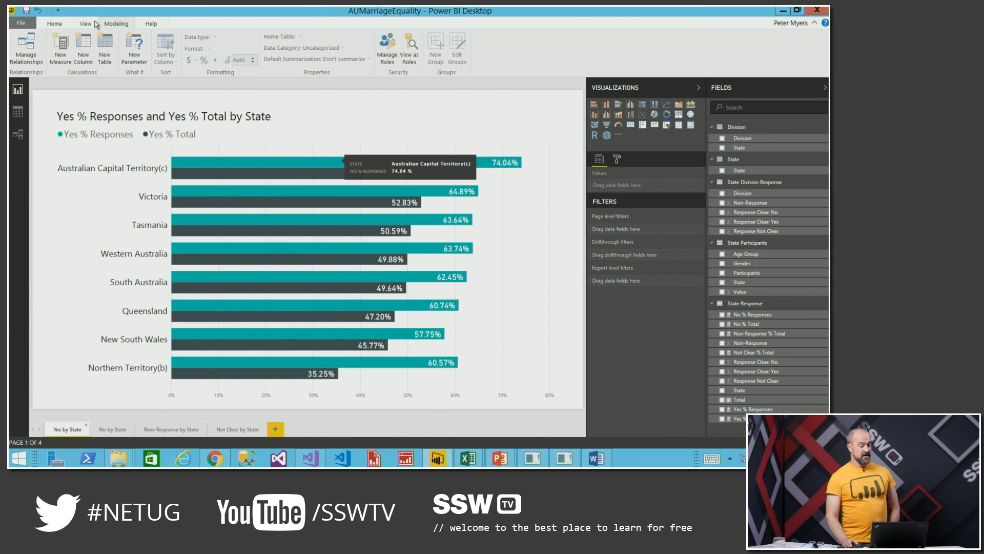
pyautogui.click(55, 23)
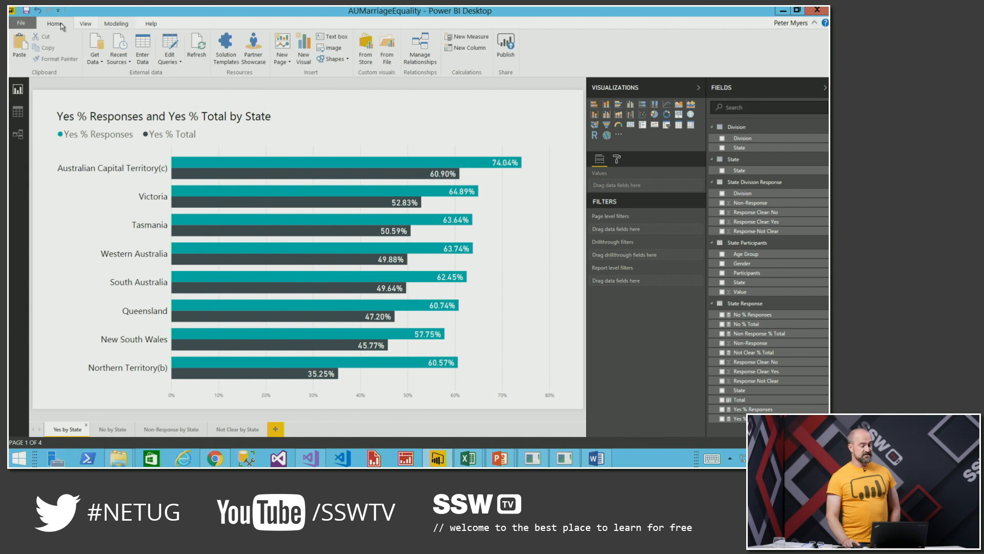
pyautogui.click(180, 44)
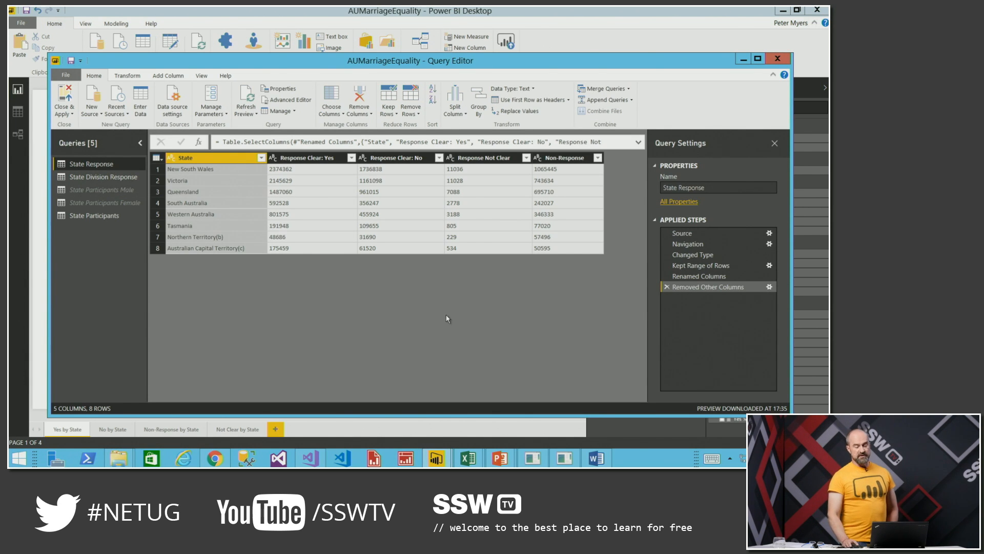
pyautogui.click(92, 216)
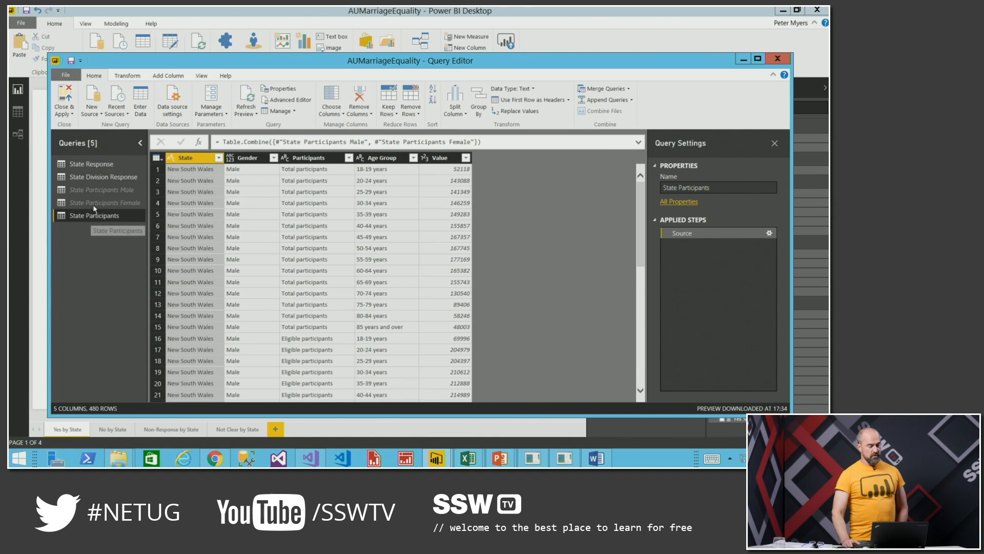
# Step: Review the State Division Response query's applied steps one by one, from Source through Renamed Columns
pyautogui.click(93, 177)
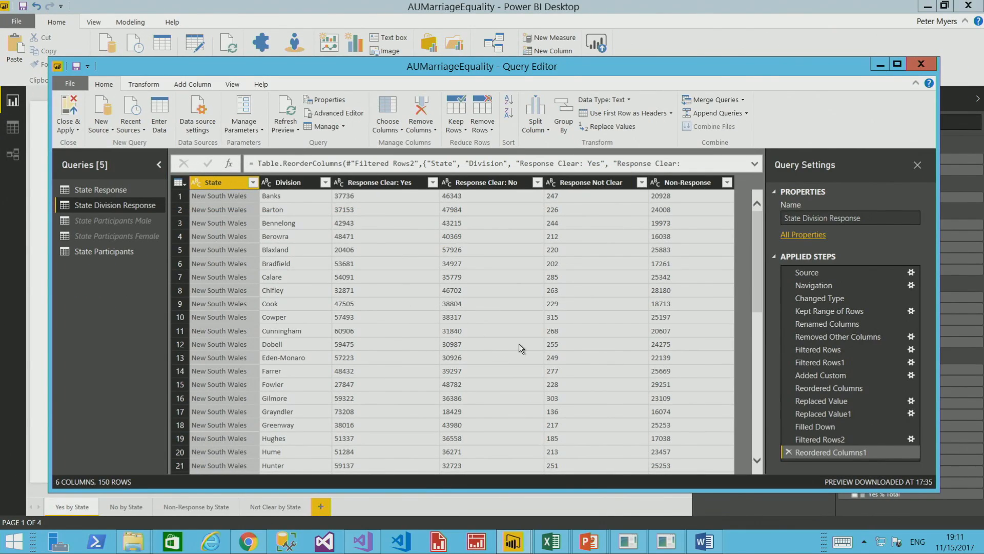
pyautogui.click(821, 273)
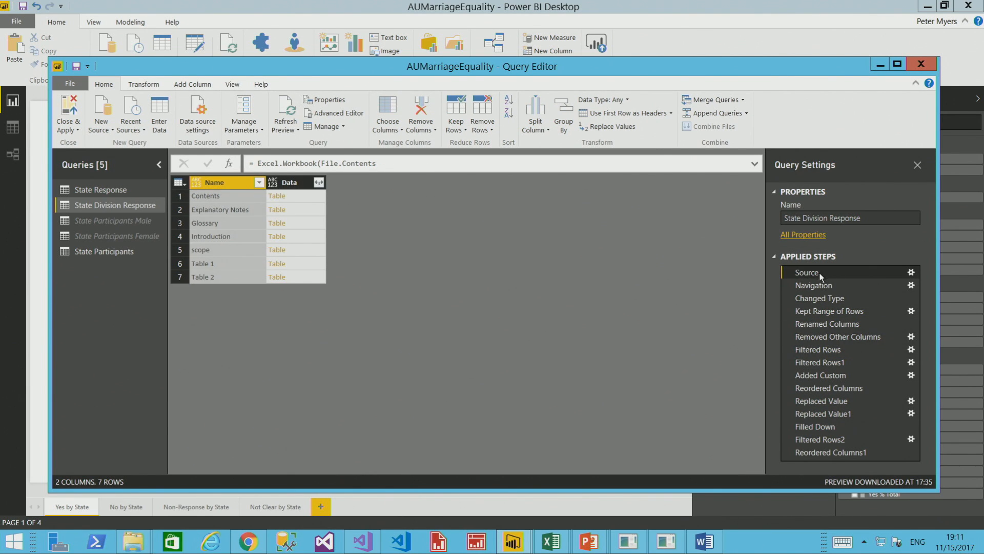
pyautogui.click(824, 286)
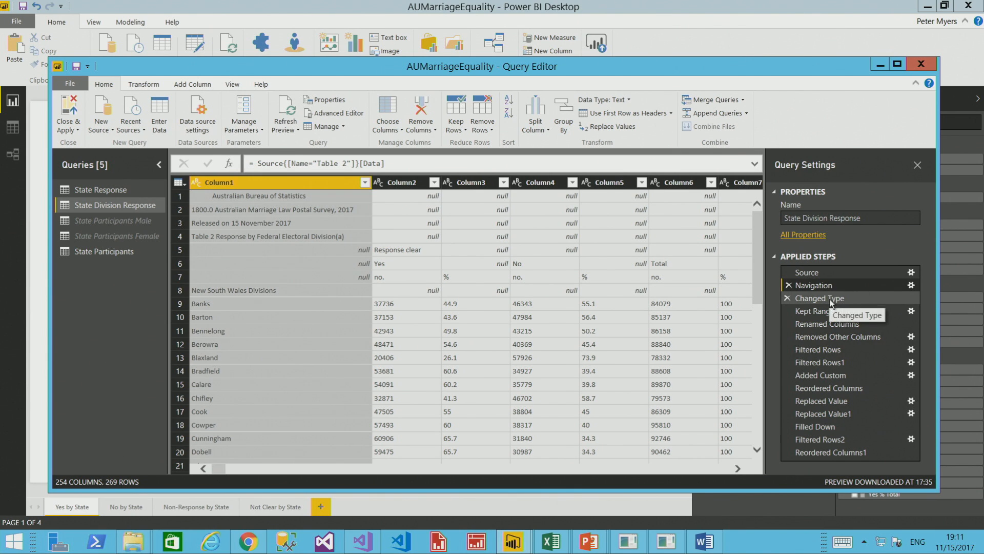
pyautogui.click(831, 300)
pyautogui.click(832, 313)
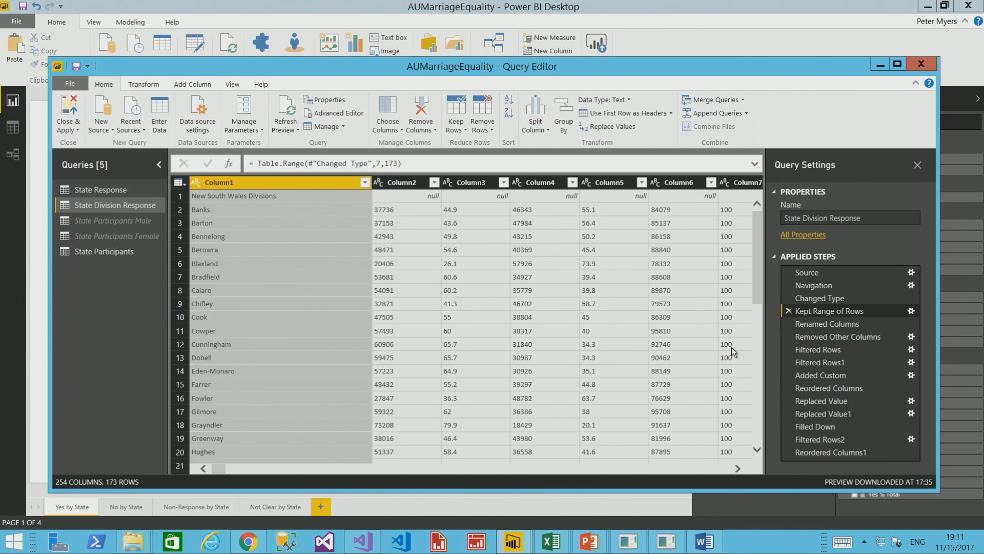
pyautogui.click(827, 325)
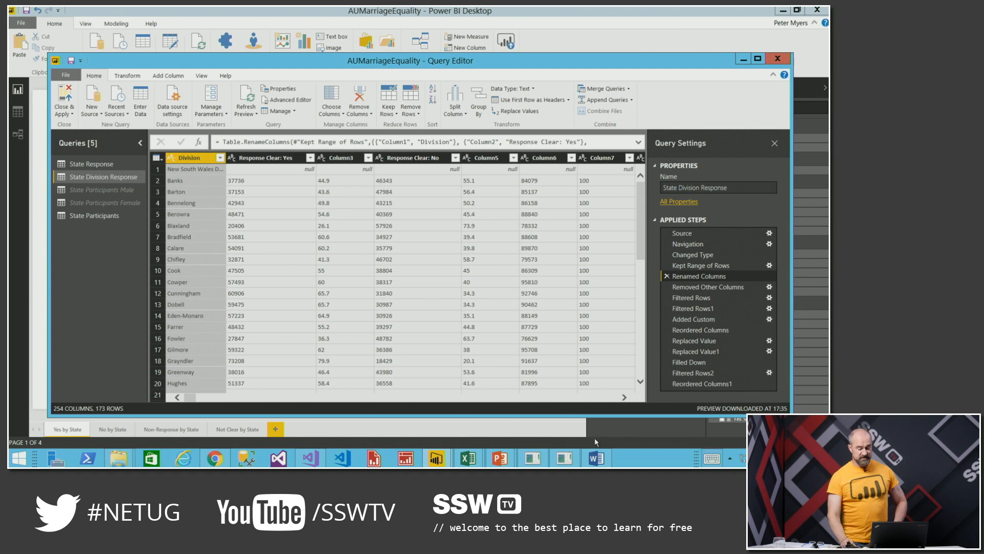
# Step: Switch to the response workbook in Excel and display its Get & Transform commands
pyautogui.moveTo(468, 457)
pyautogui.click(445, 413)
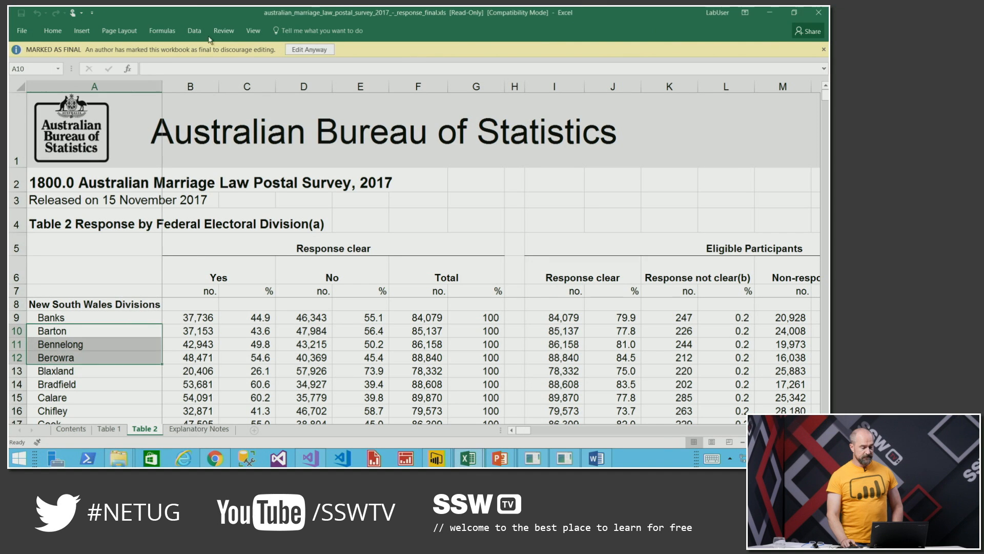
pyautogui.click(196, 30)
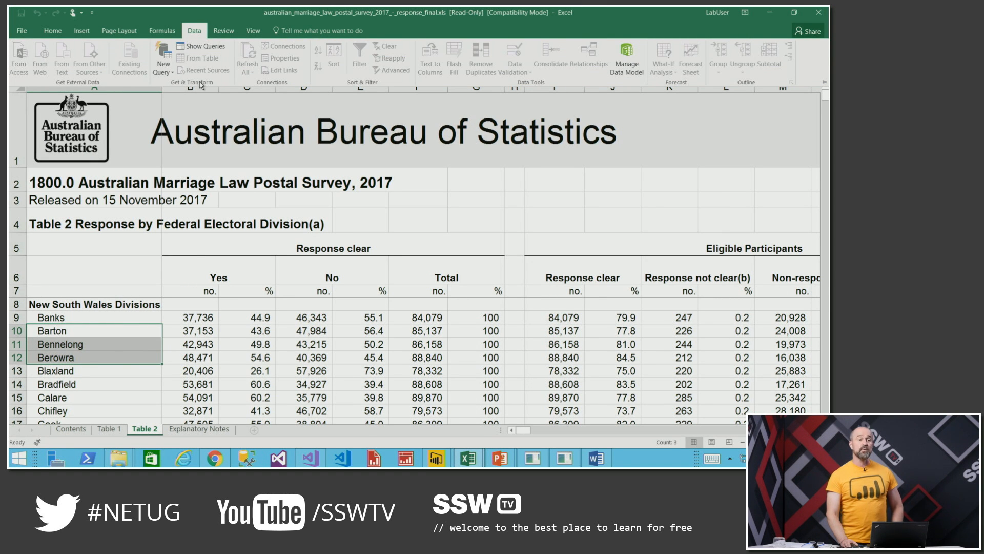
# Step: Return to the Query Editor, preview the Reordered Columns step of State Division Response, and minimize the editor
pyautogui.hotkey('alt', 'Tab')
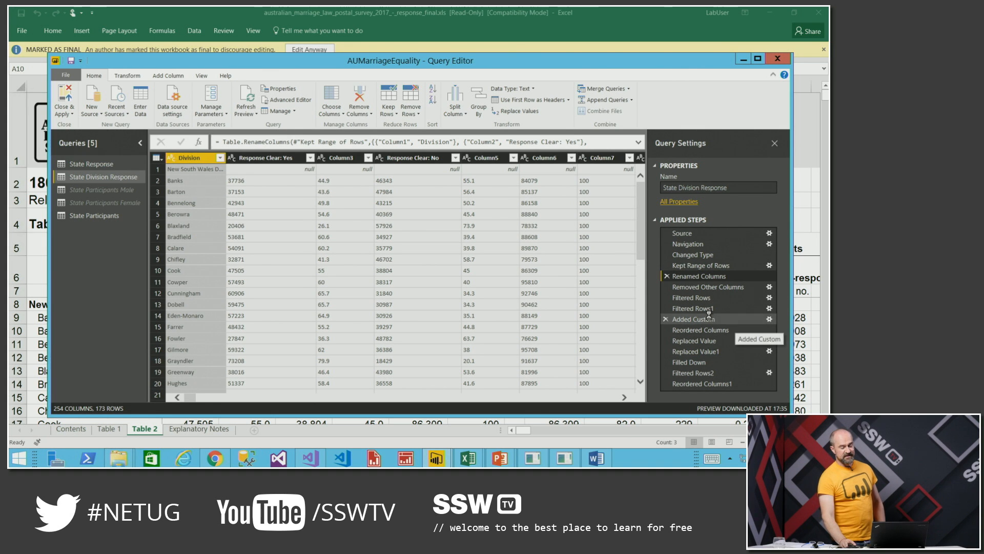
pyautogui.click(738, 331)
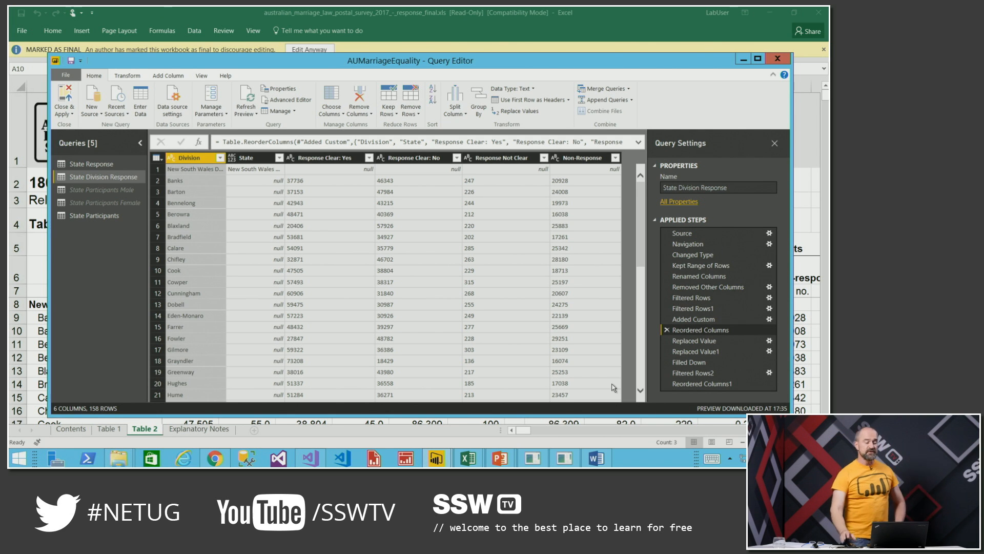
pyautogui.click(744, 58)
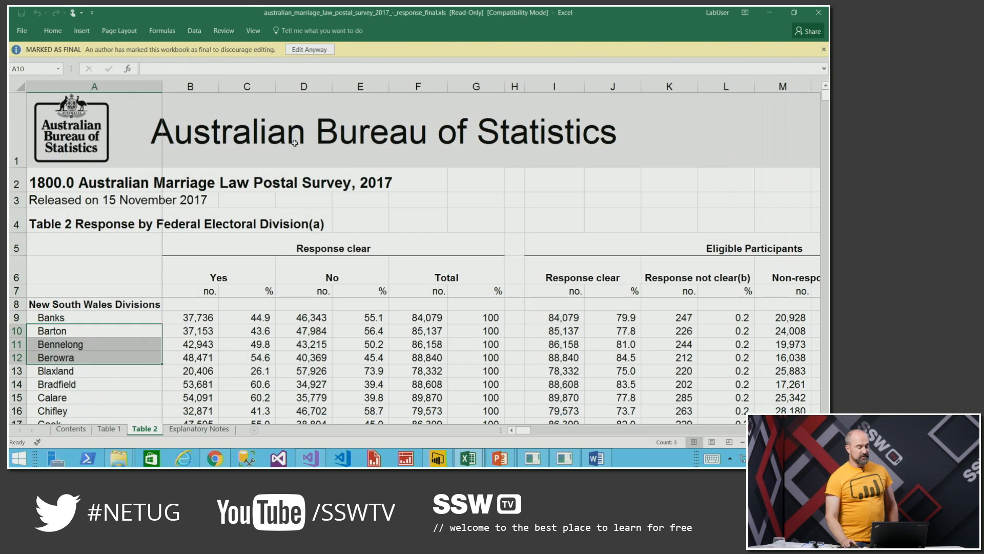
# Step: Switch to Power BI Desktop, examine the table relationships in the AUMarriageEquality model, and return to the report
pyautogui.click(438, 457)
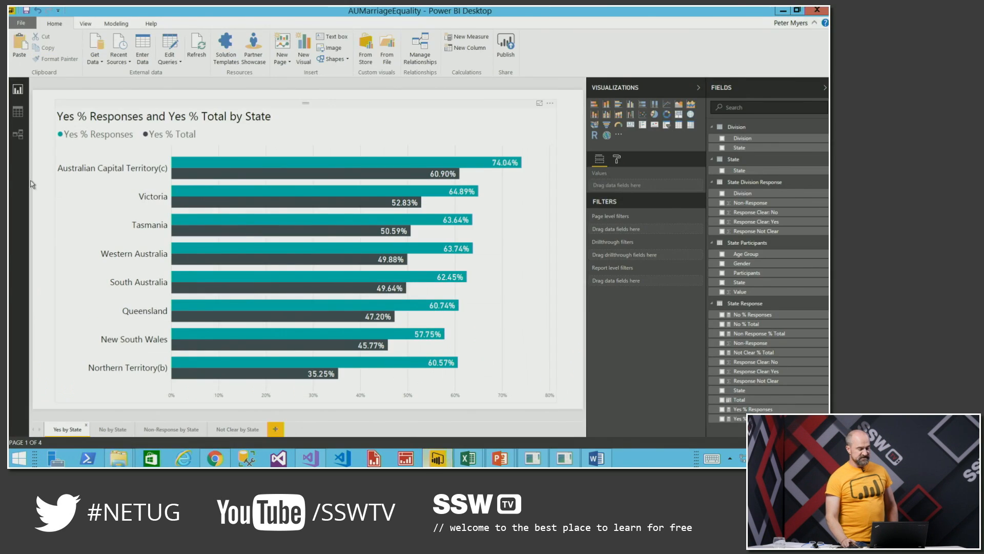
pyautogui.click(20, 137)
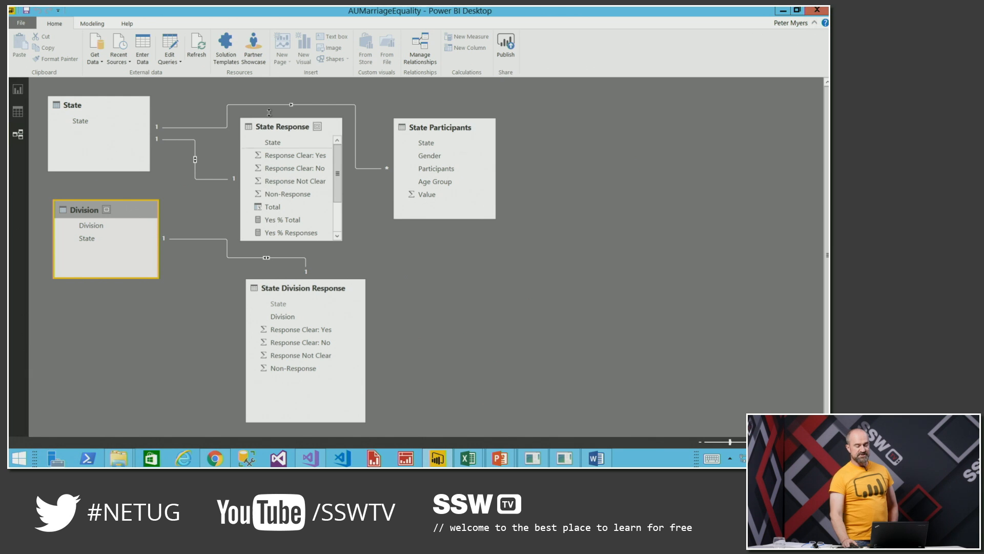
pyautogui.click(20, 94)
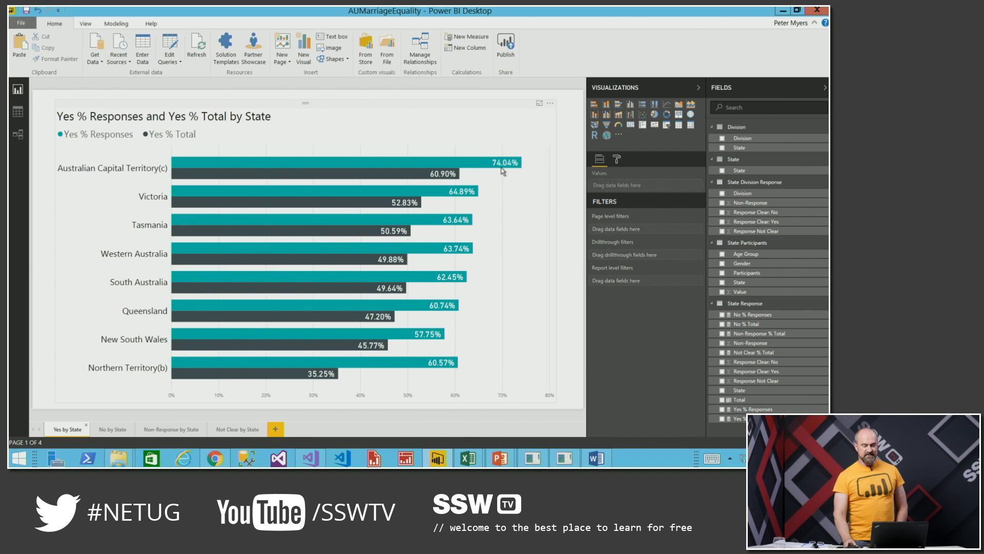
# Step: Review the state charts on the Yes, No, Non-Response and Not Clear report pages, including the Northern Territory and Victoria bar details
pyautogui.moveTo(503, 172)
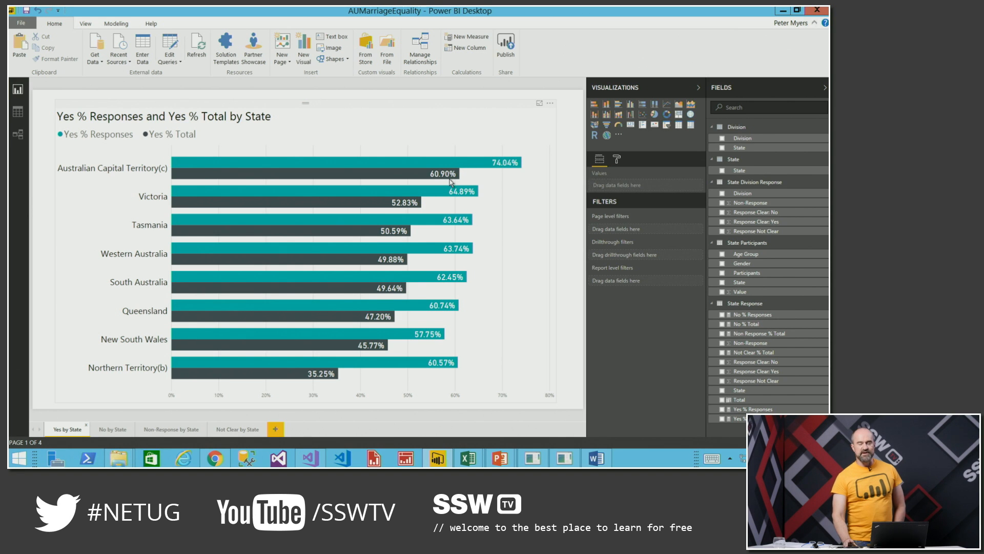
pyautogui.moveTo(451, 182)
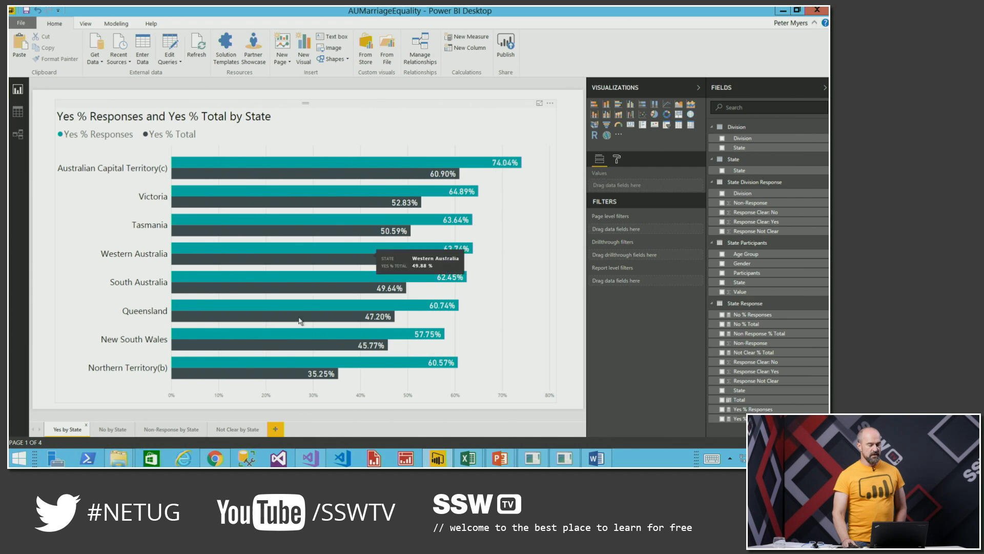
pyautogui.click(113, 431)
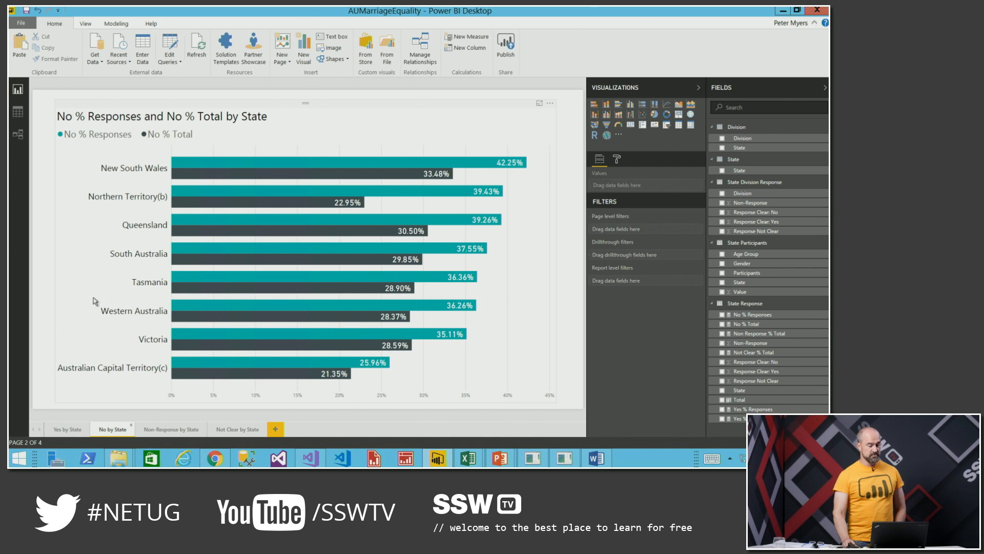
pyautogui.click(169, 431)
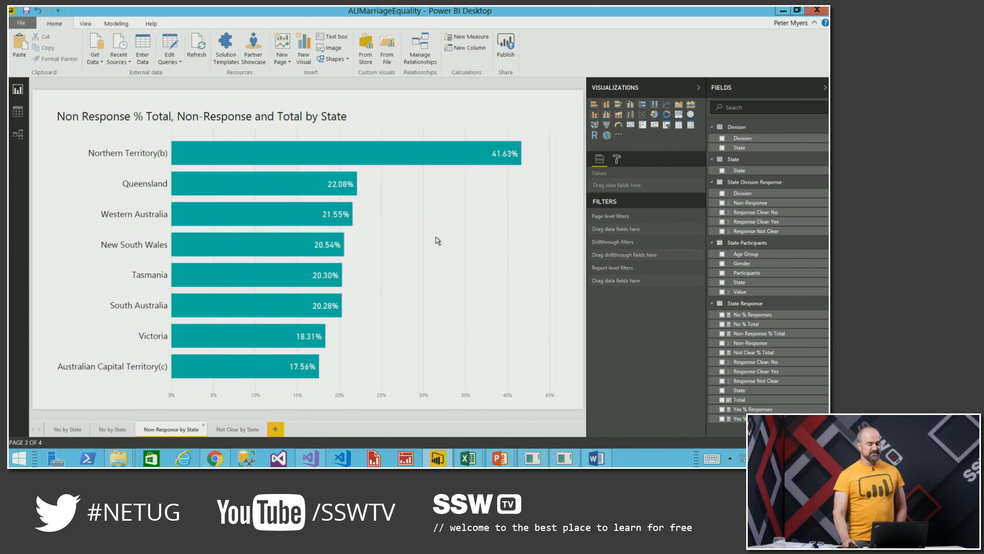
pyautogui.moveTo(492, 194)
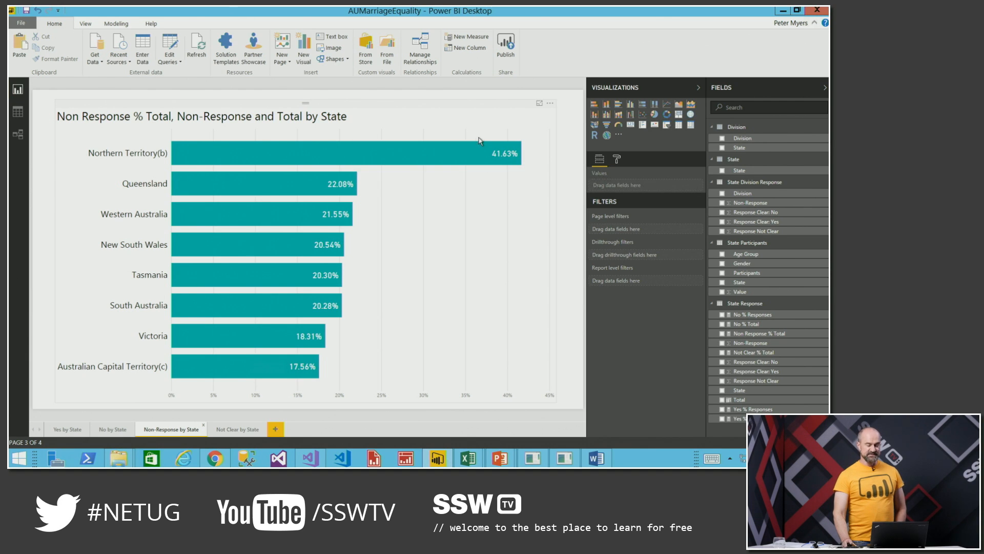
pyautogui.moveTo(468, 150)
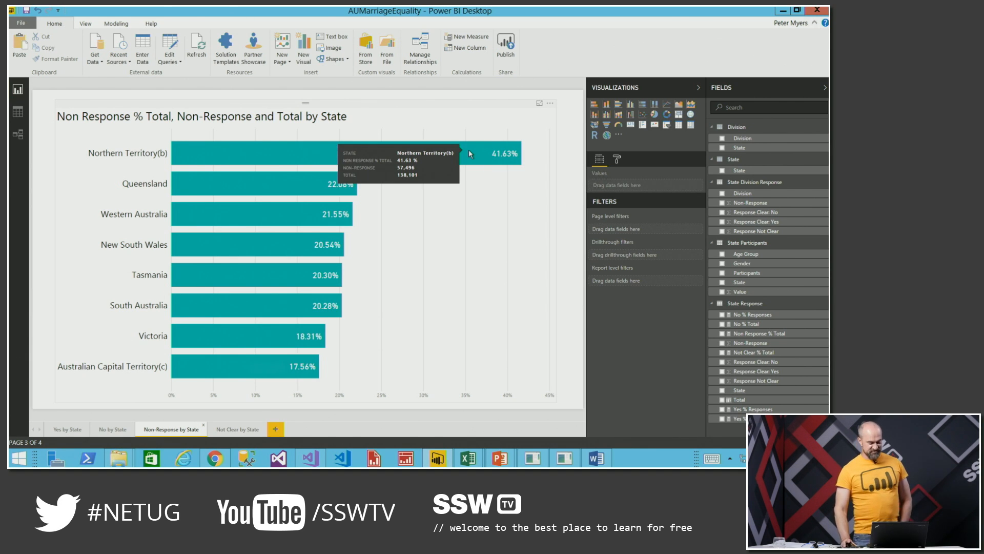
pyautogui.click(248, 431)
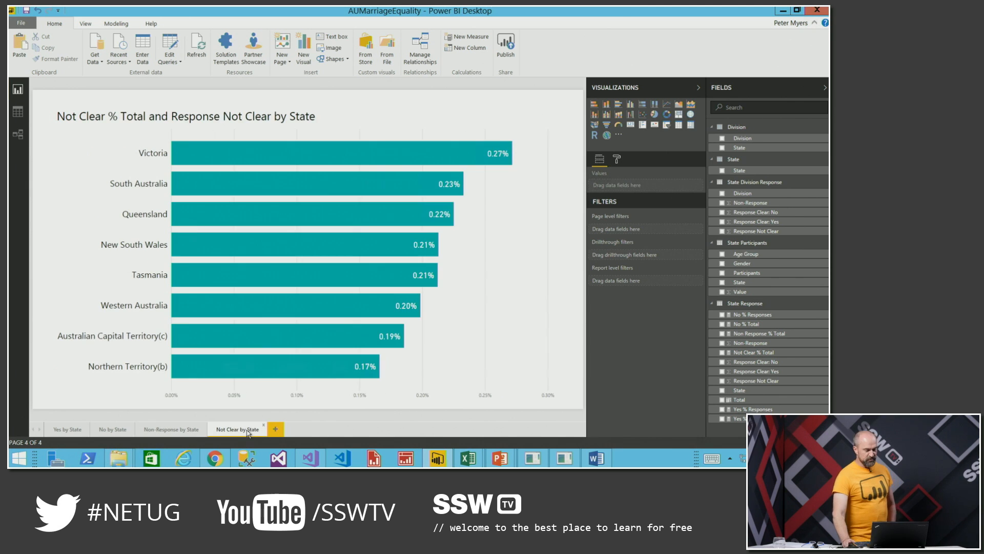
pyautogui.moveTo(424, 152)
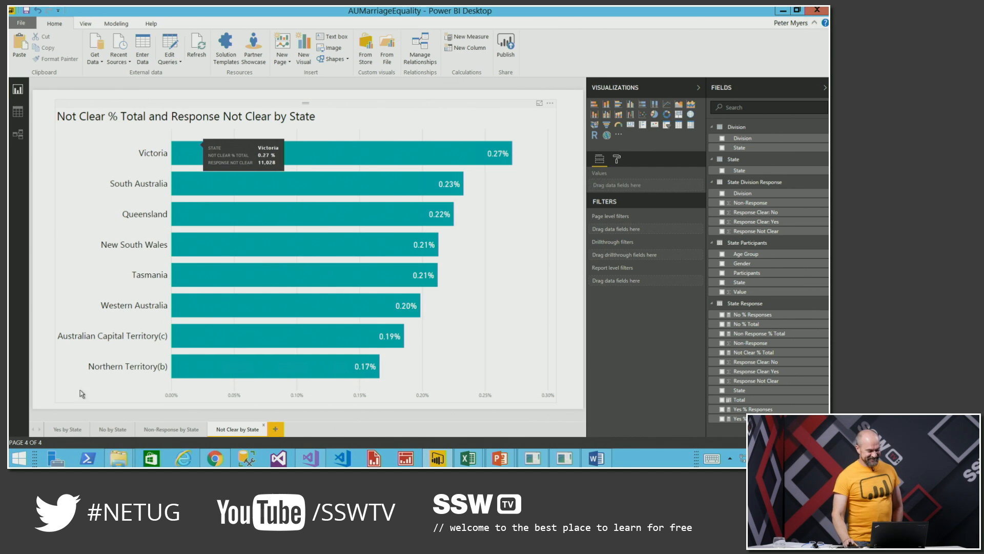
# Step: Revisit the Yes by State page and the model's relationships, and switch to the Power BI overview slide in PowerPoint
pyautogui.click(67, 429)
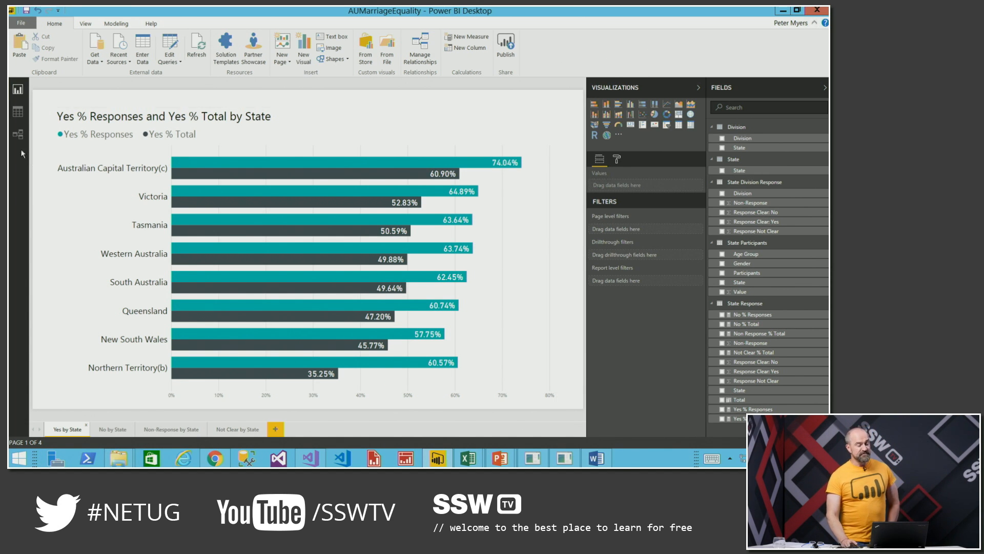
pyautogui.click(18, 134)
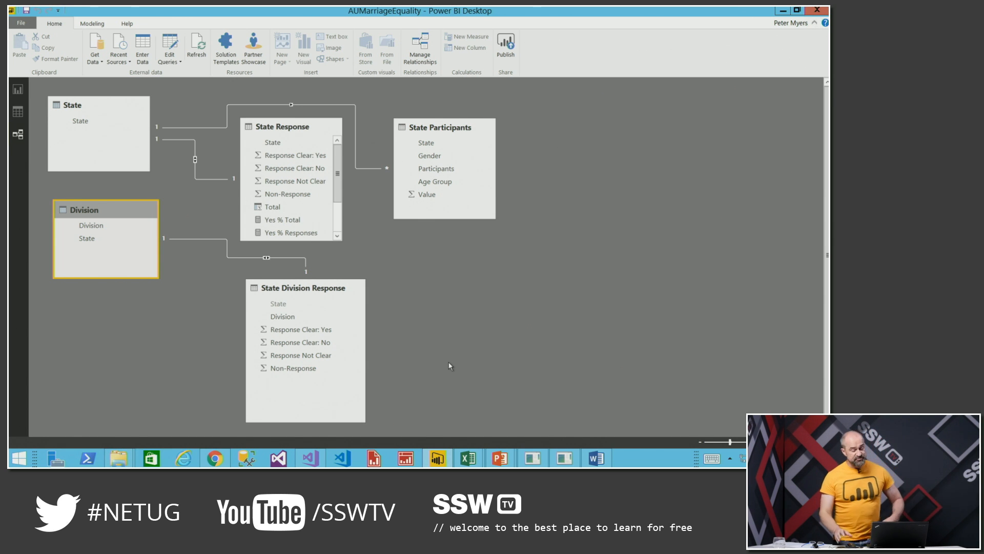
pyautogui.hotkey('alt', 'Tab')
pyautogui.hotkey('alt', 'Tab')
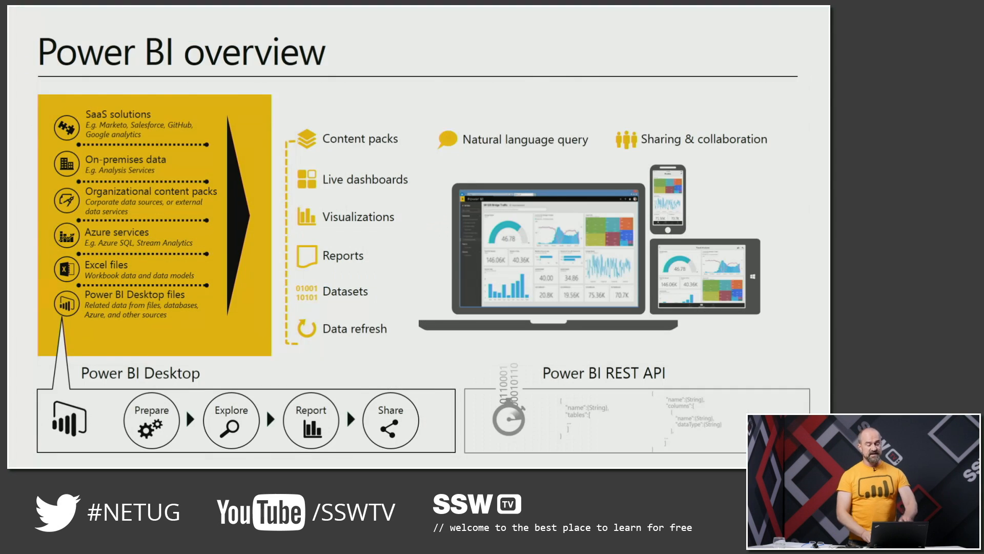